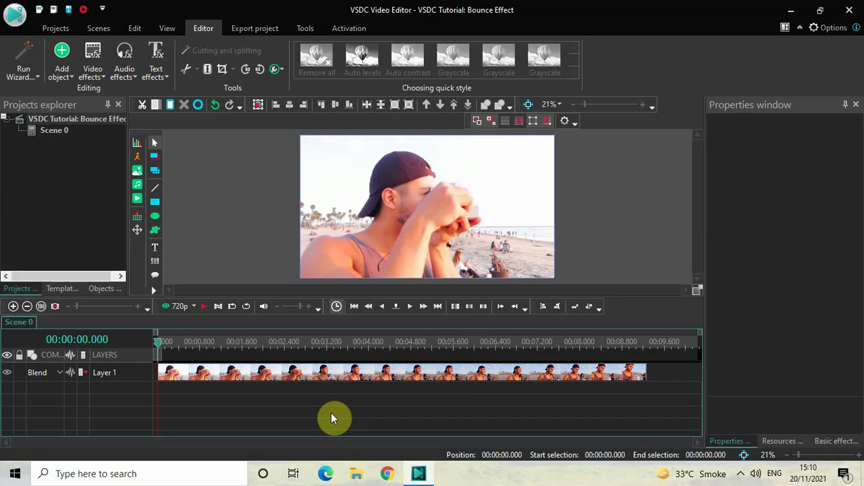
# Step: Add a Crop transform effect, Crop 1, spanning the beach clip's full 9.266 s
pyautogui.doubleClick(324, 378)
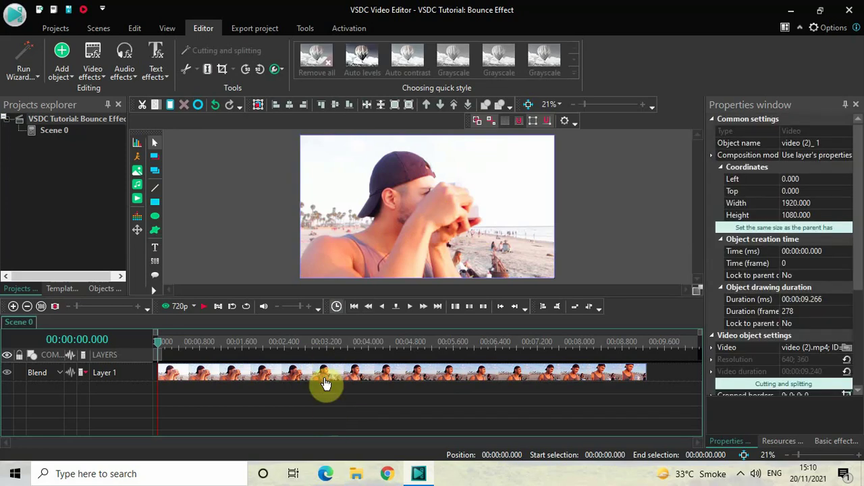
pyautogui.click(94, 74)
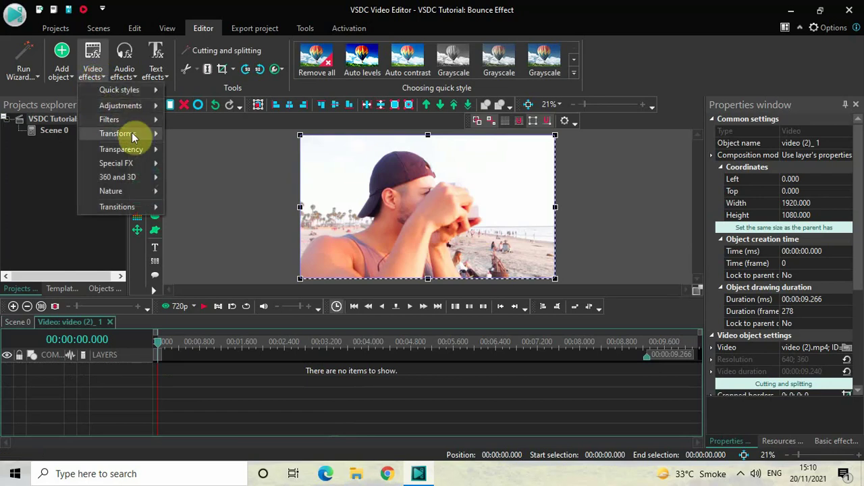
pyautogui.moveTo(135, 133)
pyautogui.click(218, 249)
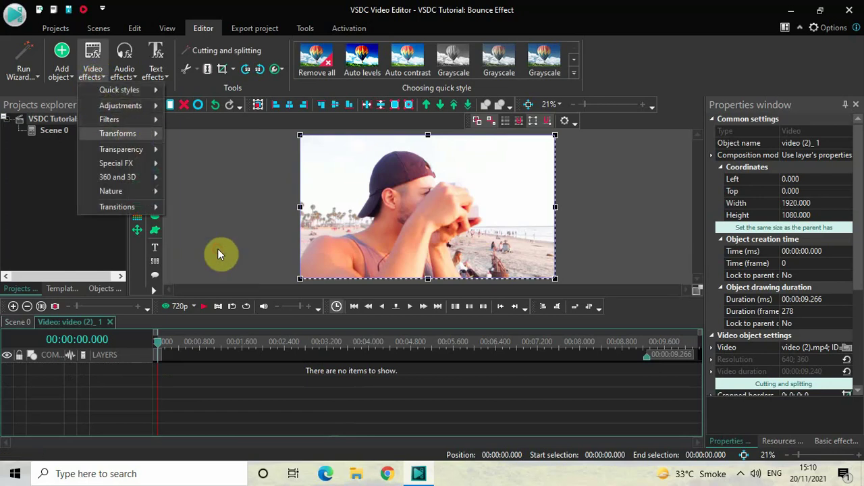
pyautogui.click(549, 301)
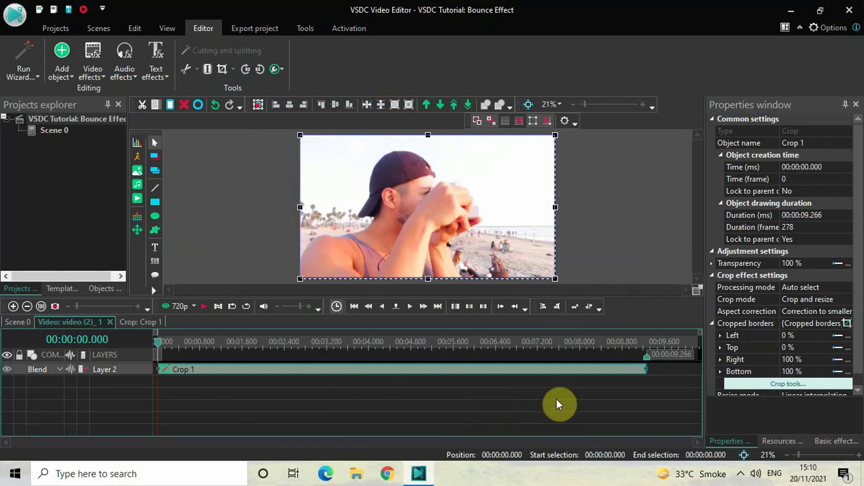
# Step: Set Crop 1's duration to 0.500 s and its start time to 1.000 s
pyautogui.click(834, 212)
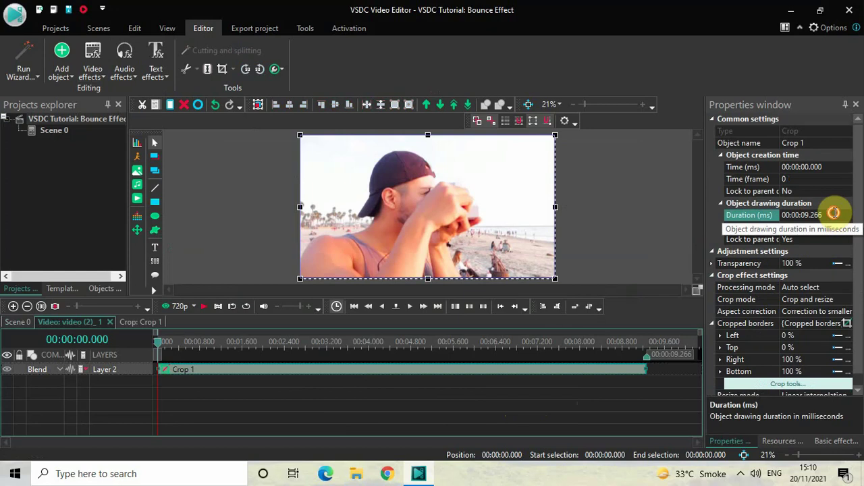
pyautogui.press('BackSpace')
pyautogui.press('BackSpace')
pyautogui.press('BackSpace')
pyautogui.press('BackSpace')
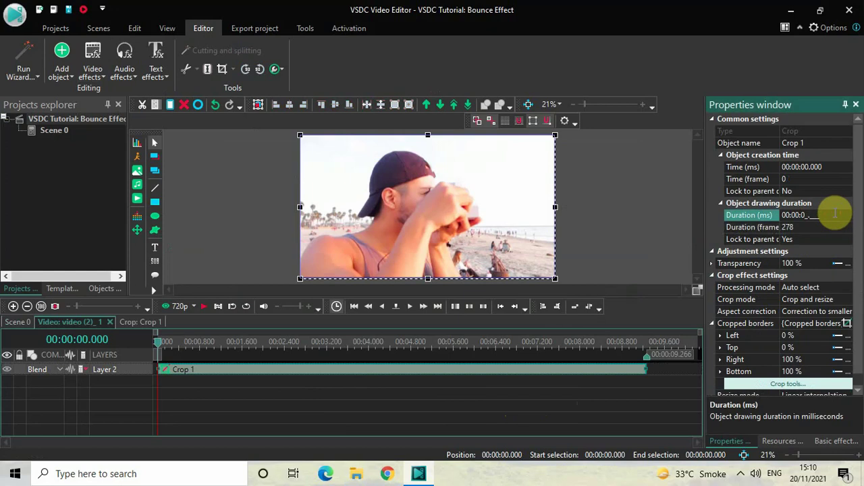
pyautogui.write('0.500')
pyautogui.press('Return')
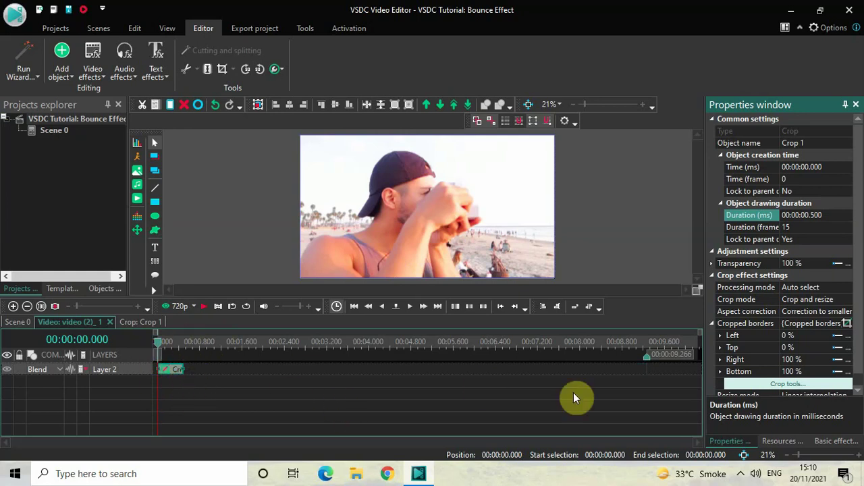
pyautogui.click(832, 167)
pyautogui.press('BackSpace')
pyautogui.press('BackSpace')
pyautogui.press('BackSpace')
pyautogui.press('BackSpace')
pyautogui.press('BackSpace')
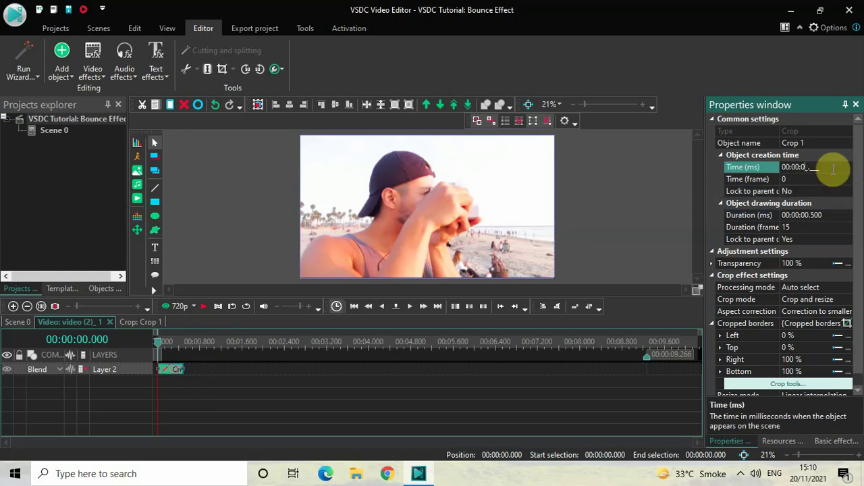
pyautogui.write('1000')
pyautogui.press('Return')
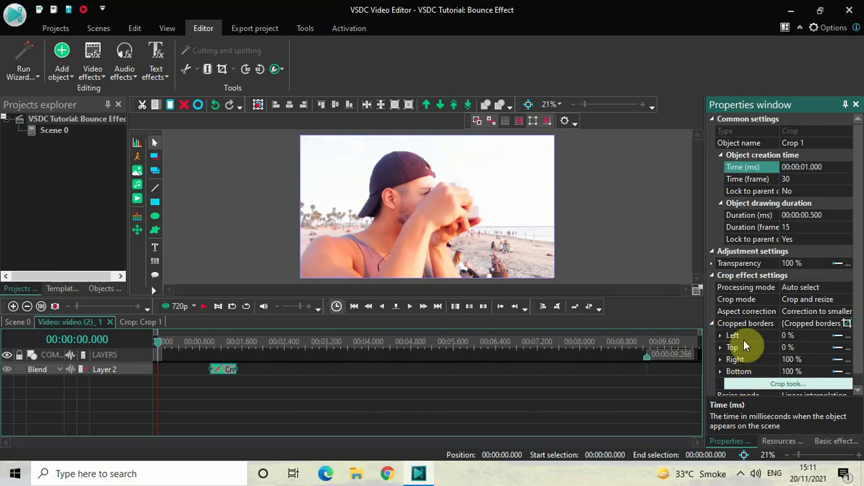
# Step: Make Crop 1's cropped borders animated and set the Left and Top end values to 25 %
pyautogui.click(838, 340)
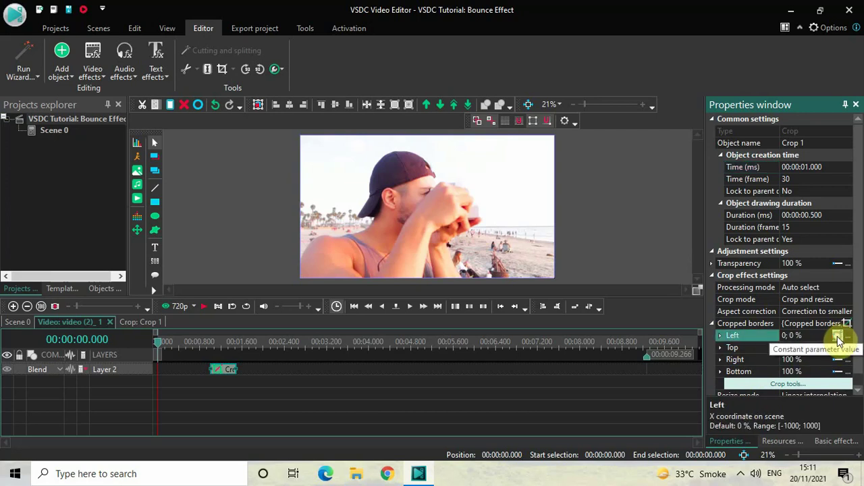
pyautogui.click(810, 356)
pyautogui.click(813, 336)
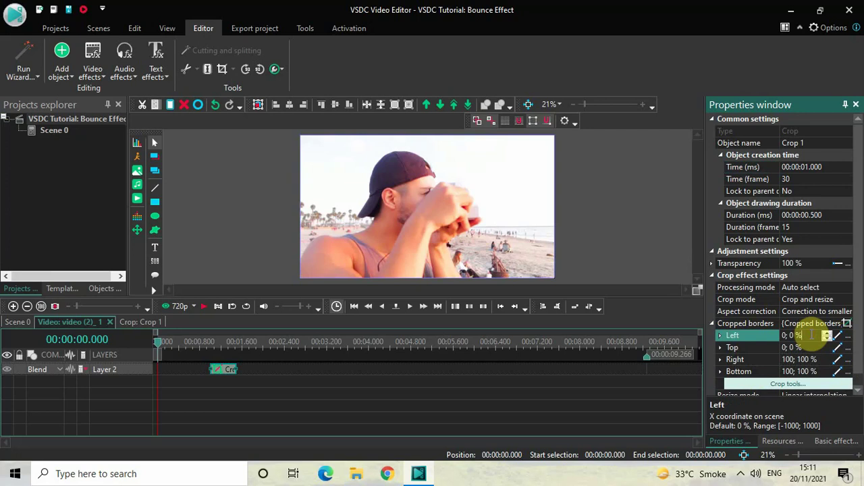
pyautogui.press('BackSpace')
pyautogui.press('BackSpace')
pyautogui.press('BackSpace')
pyautogui.write('25')
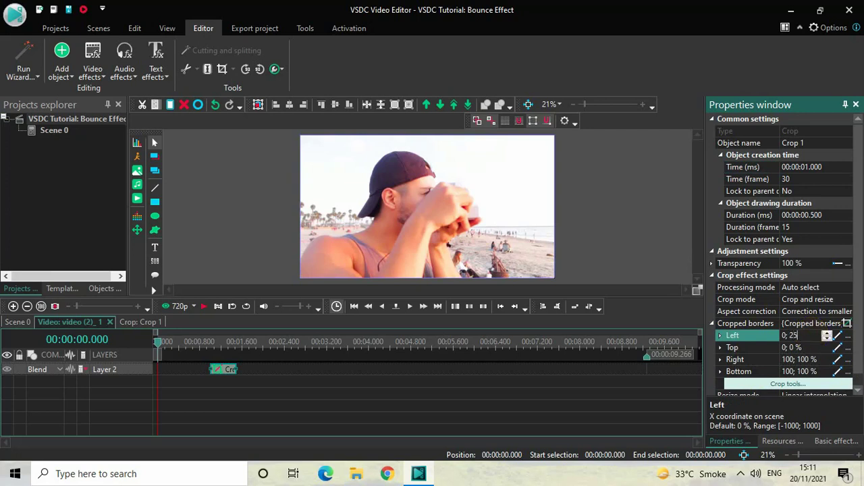
pyautogui.press('Return')
pyautogui.click(748, 350)
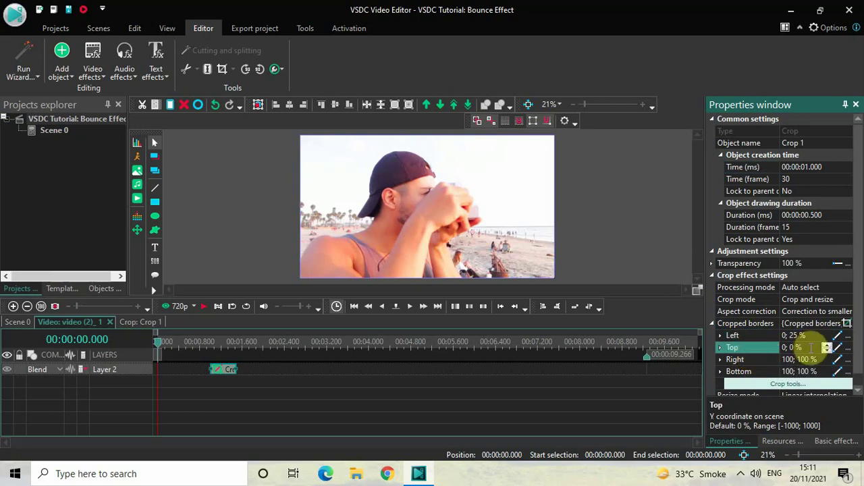
pyautogui.press('BackSpace')
pyautogui.press('BackSpace')
pyautogui.press('BackSpace')
pyautogui.write('25')
pyautogui.press('Return')
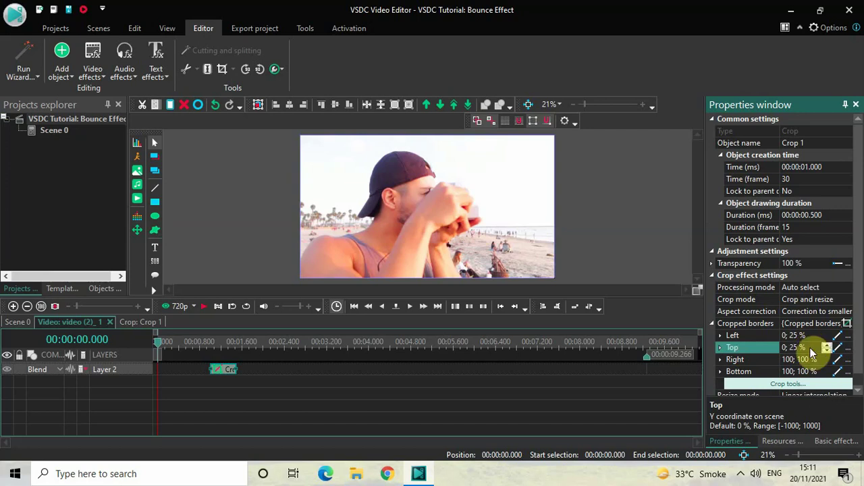
# Step: Set the Right and Bottom border end values to 50 %
pyautogui.click(734, 360)
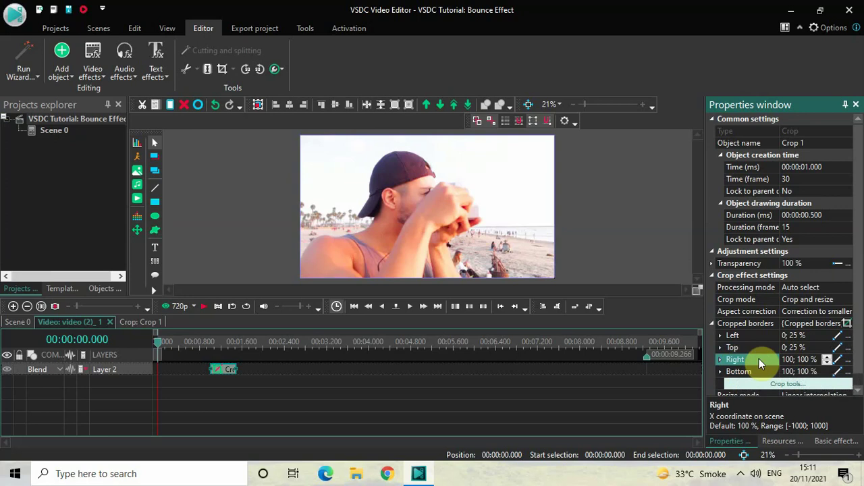
pyautogui.click(822, 359)
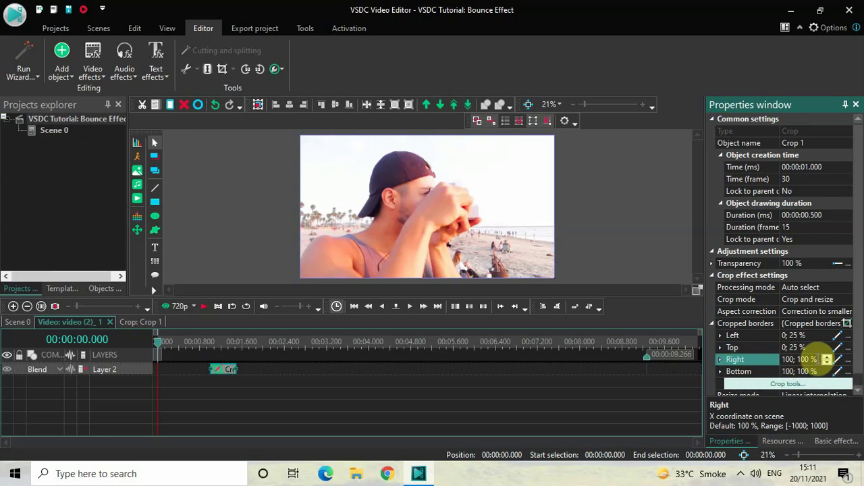
pyautogui.press('BackSpace')
pyautogui.press('BackSpace')
pyautogui.press('BackSpace')
pyautogui.write('50')
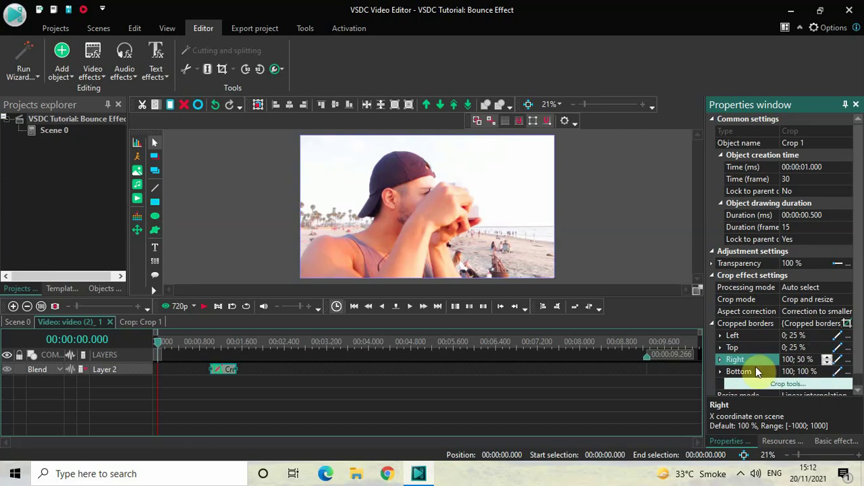
pyautogui.click(743, 372)
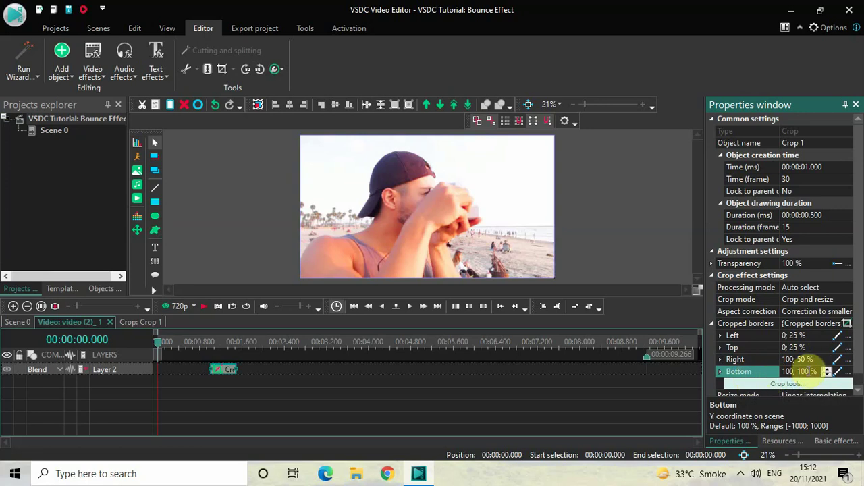
pyautogui.press('BackSpace')
pyautogui.press('BackSpace')
pyautogui.press('BackSpace')
pyautogui.write('50')
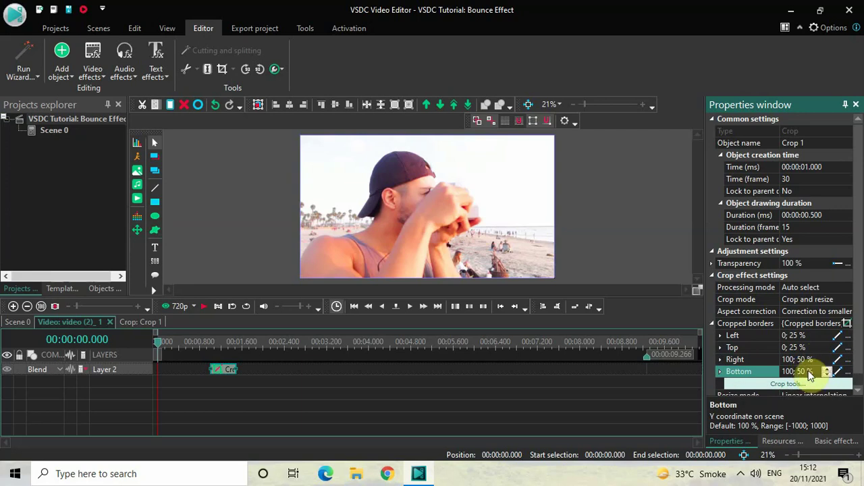
pyautogui.click(198, 343)
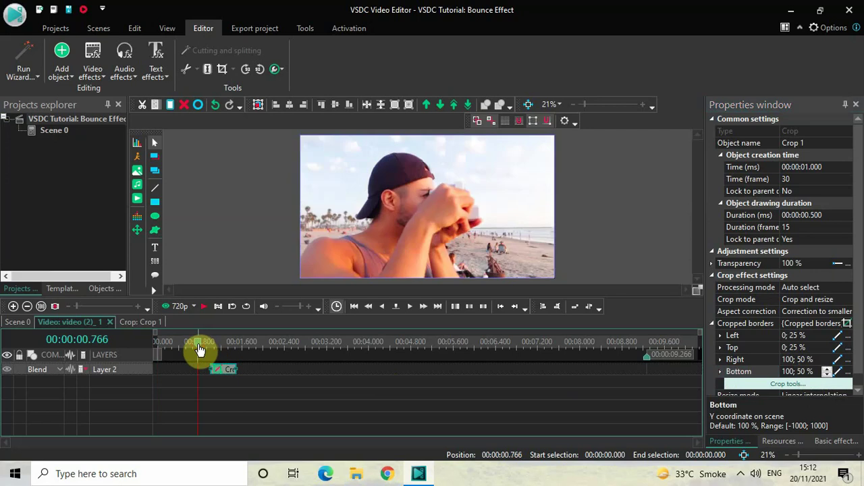
pyautogui.press('space')
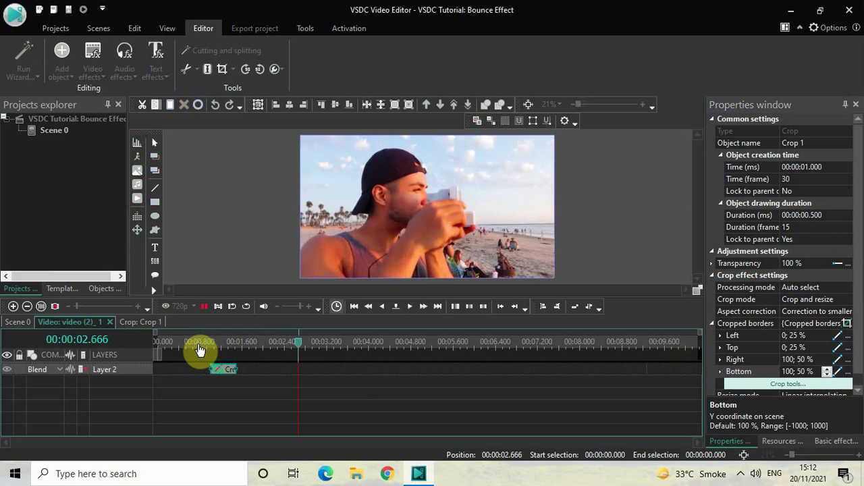
pyautogui.press('space')
pyautogui.click(235, 400)
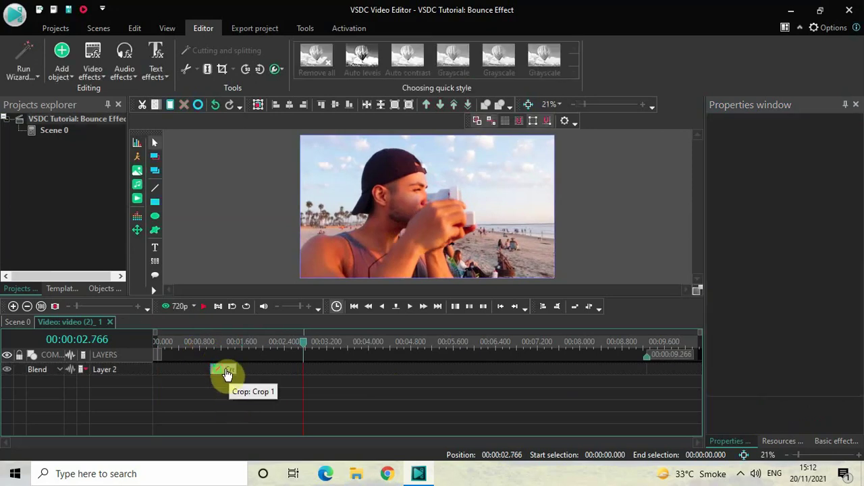
pyautogui.click(227, 372)
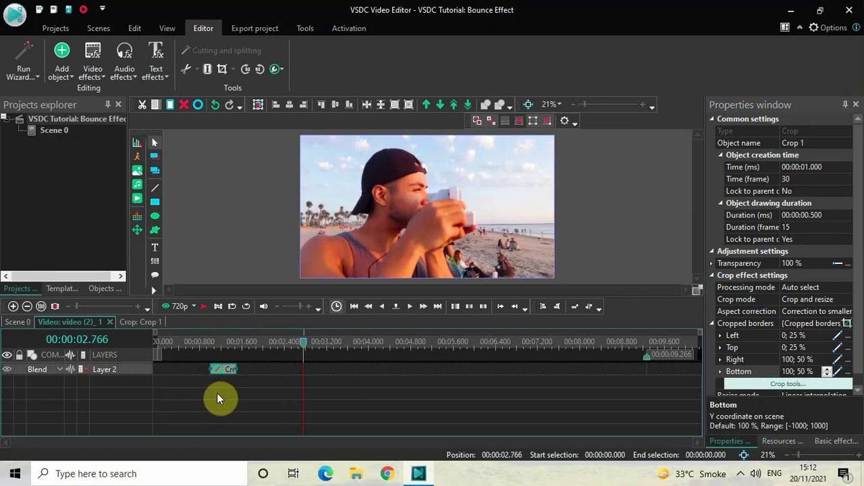
# Step: Duplicate Crop 1 as Crop 2 and move it onto Layer 2 right after Crop 1, at 1.500 s
pyautogui.hotkey('ctrl', 'c')
pyautogui.hotkey('ctrl', 'v')
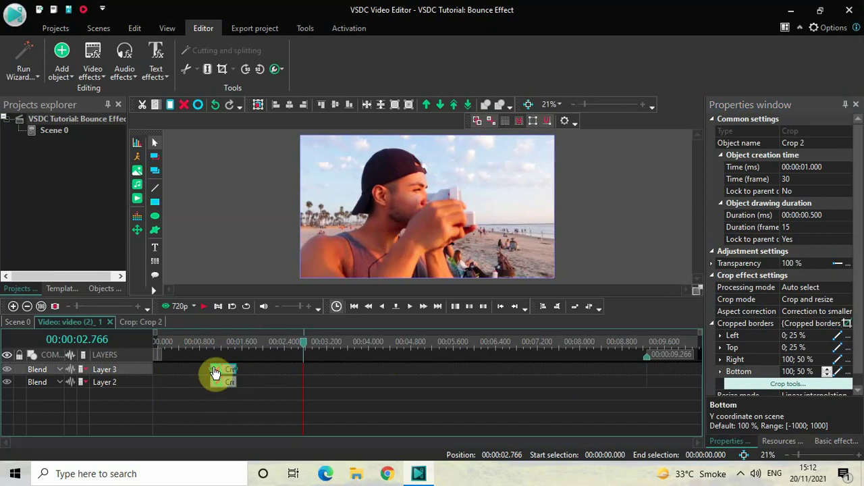
pyautogui.moveTo(220, 370); pyautogui.dragTo(231, 376)
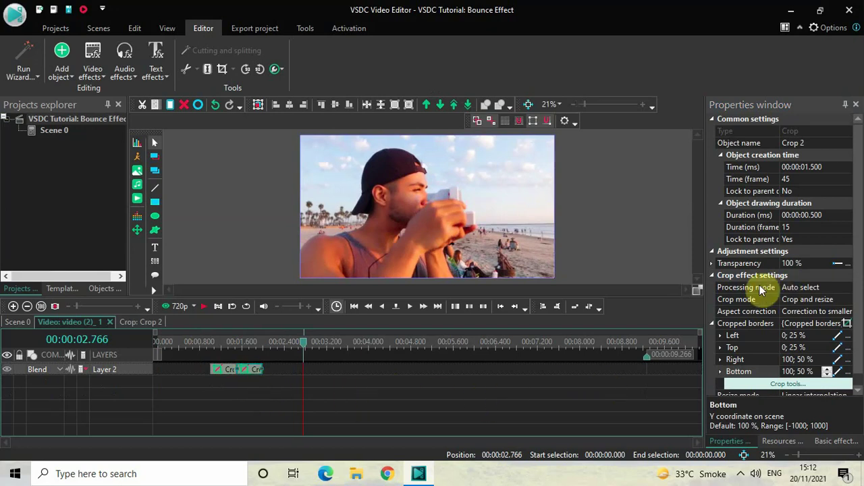
pyautogui.click(745, 336)
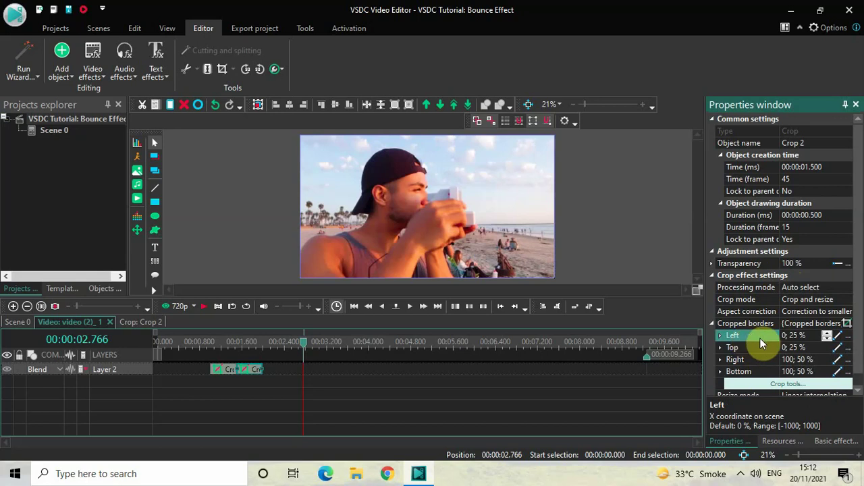
# Step: Set Crop 2's Left and Top borders to 25;0 %
pyautogui.click(811, 336)
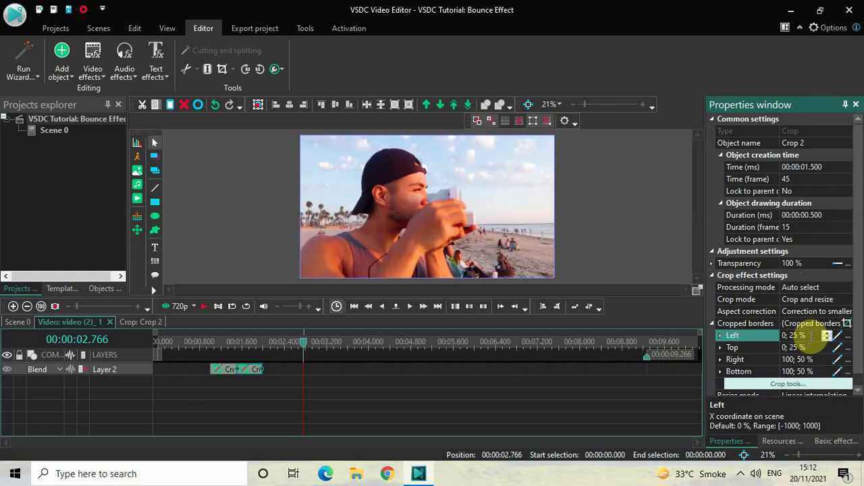
pyautogui.hotkey('ctrl', 'a')
pyautogui.press('BackSpace')
pyautogui.write('25;0')
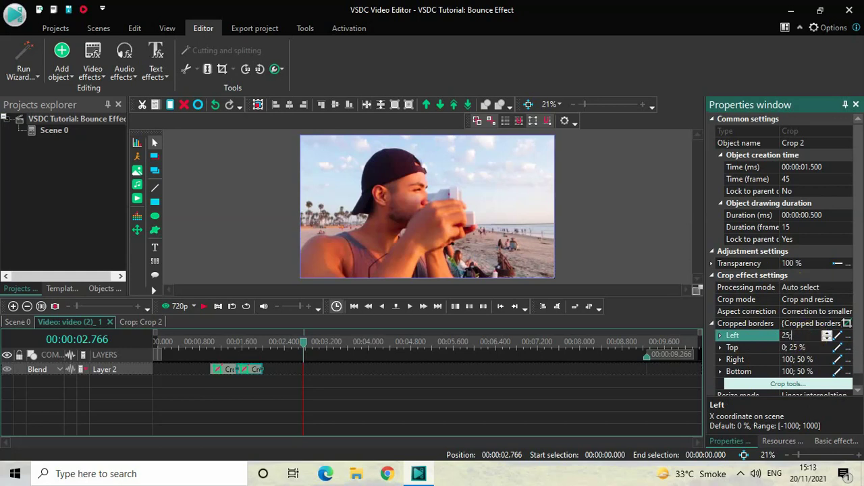
pyautogui.press('Return')
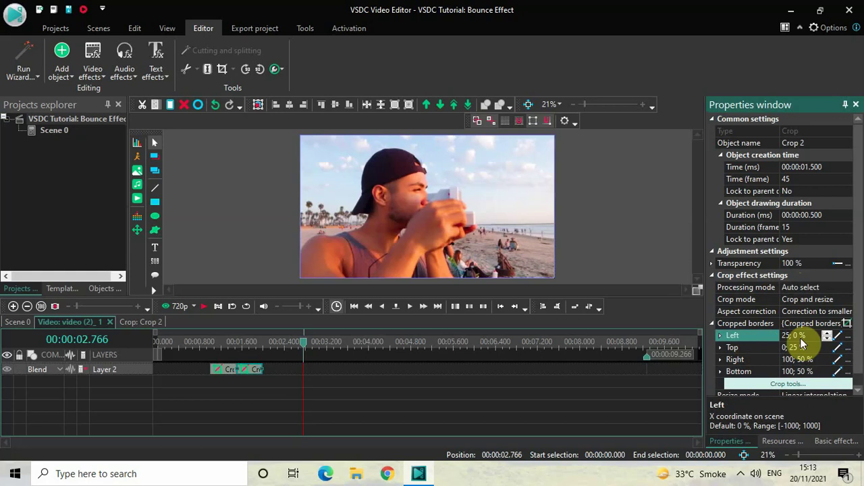
pyautogui.click(735, 349)
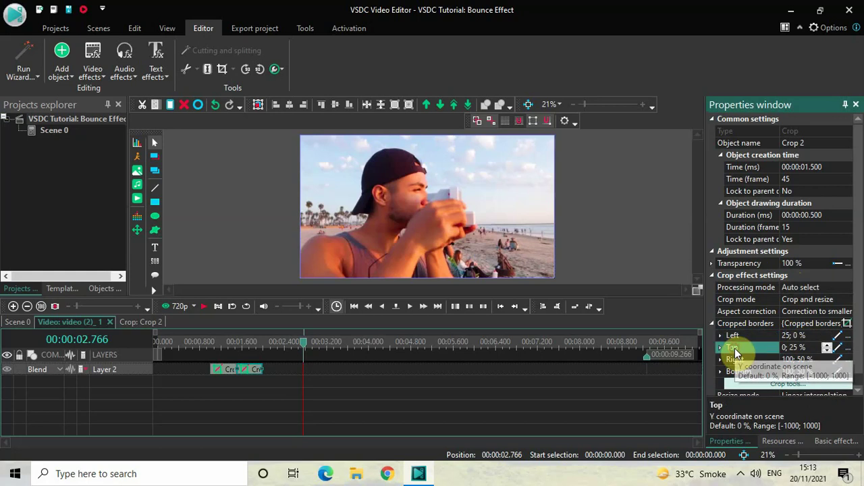
pyautogui.click(815, 347)
pyautogui.hotkey('ctrl', 'a')
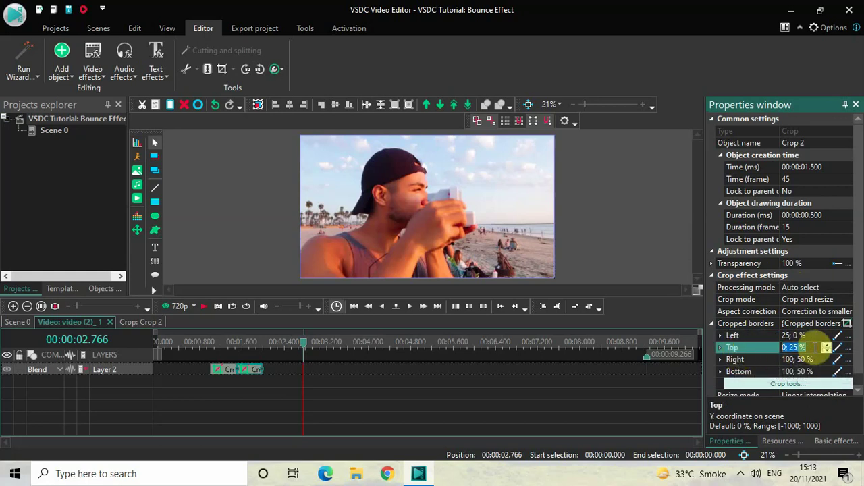
pyautogui.press('BackSpace')
pyautogui.write('25;0')
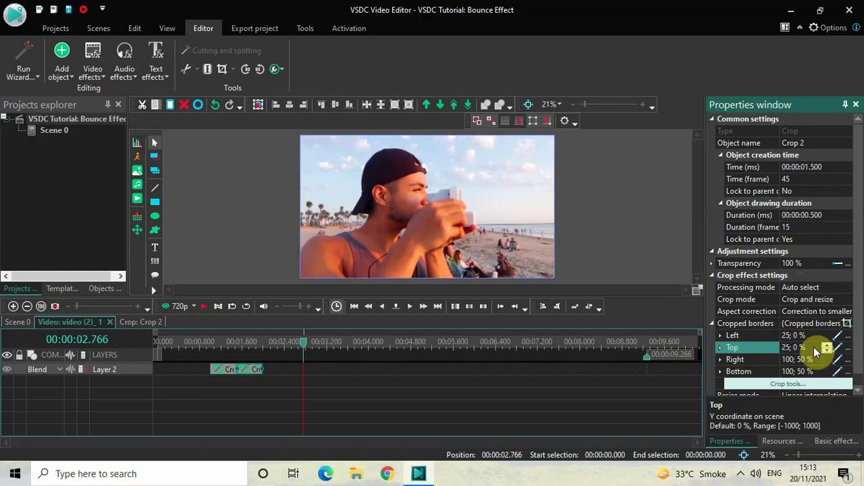
# Step: Set Crop 2's Right and Bottom borders to 50;100 %
pyautogui.click(743, 362)
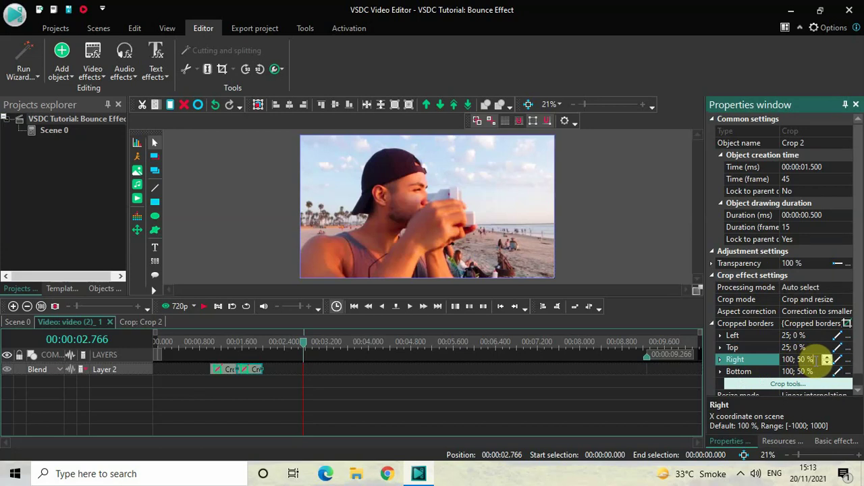
pyautogui.hotkey('ctrl', 'a')
pyautogui.press('BackSpace')
pyautogui.write('50; 10')
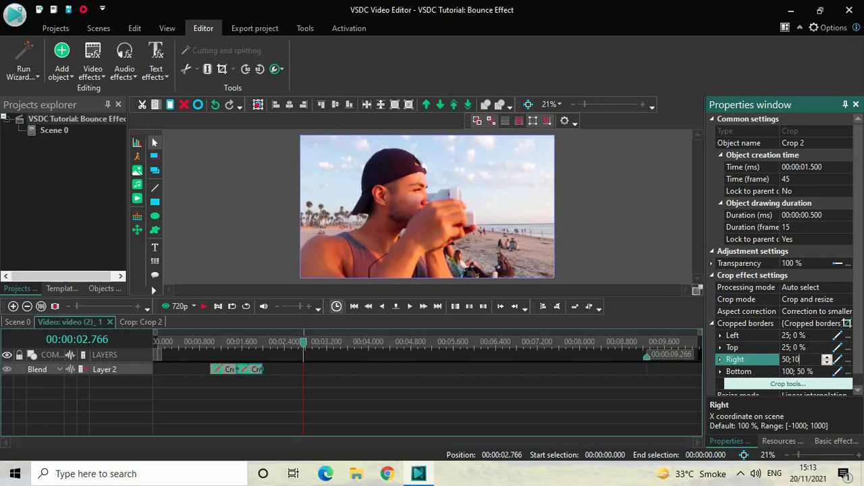
pyautogui.write('0')
pyautogui.press('Return')
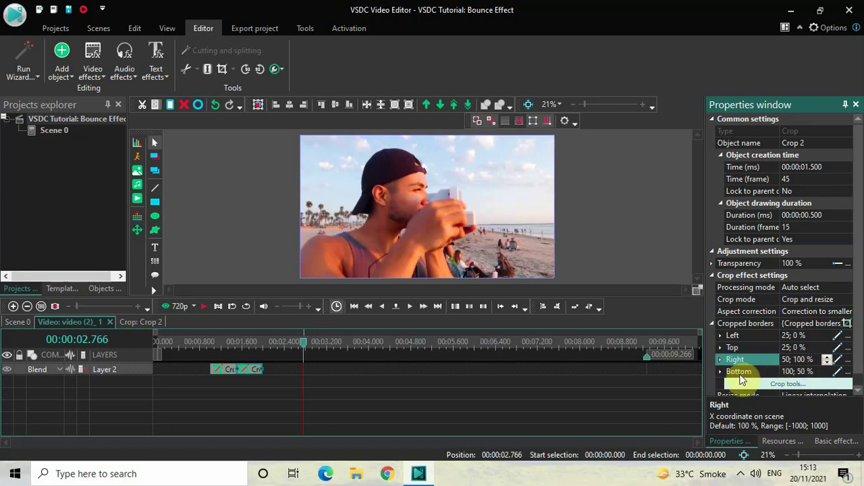
pyautogui.click(739, 371)
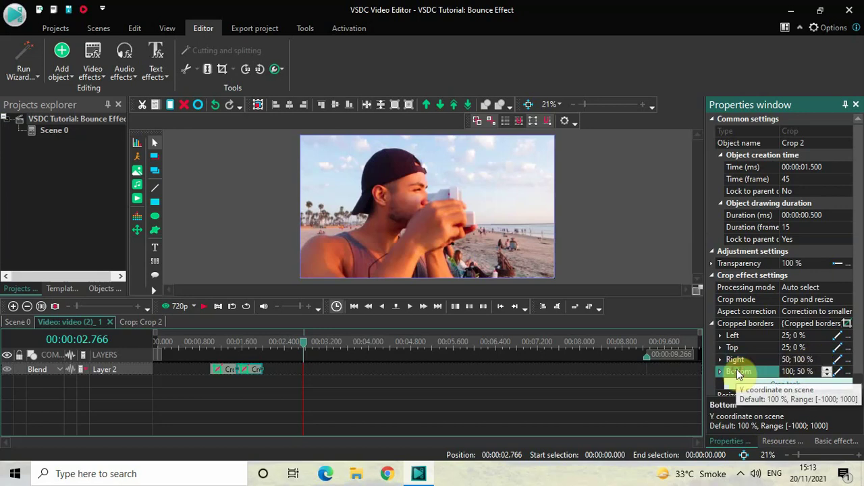
pyautogui.click(819, 371)
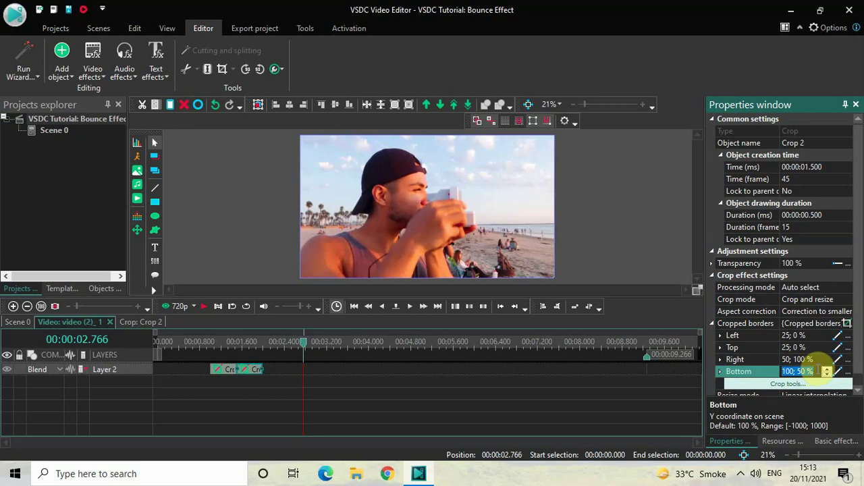
pyautogui.press('BackSpace')
pyautogui.write('50;100')
pyautogui.press('Return')
pyautogui.click(192, 341)
pyautogui.press('space')
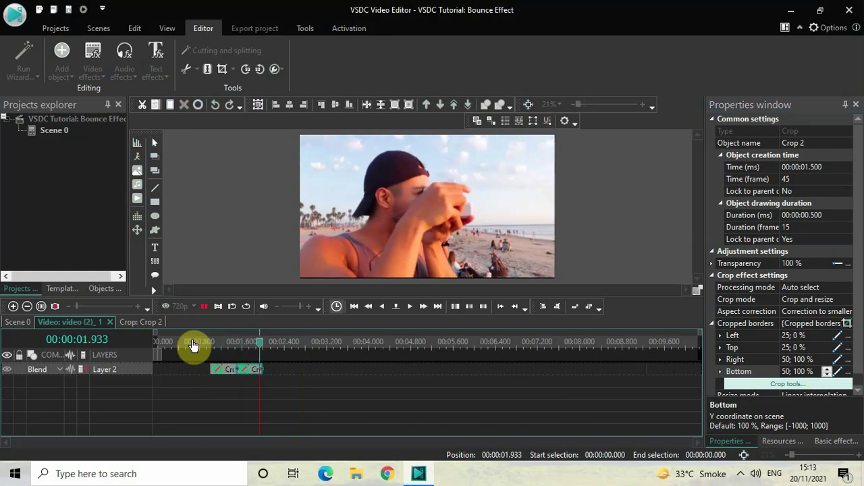
pyautogui.press('space')
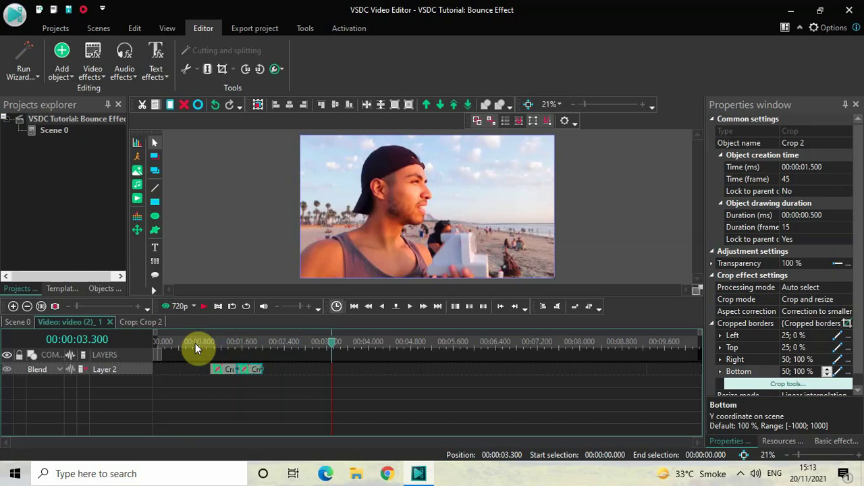
pyautogui.click(195, 343)
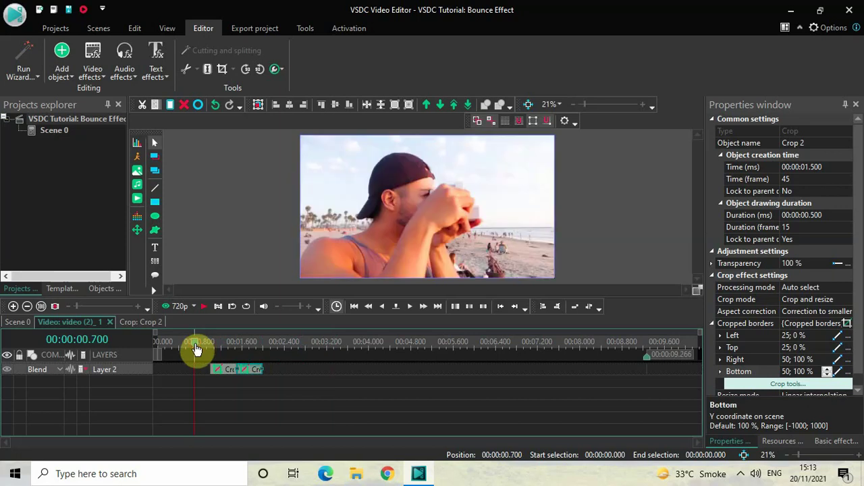
pyautogui.press('space')
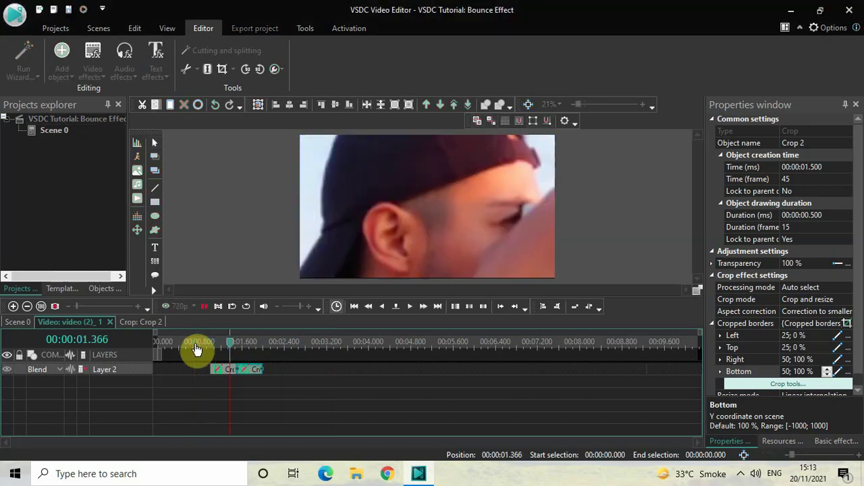
pyautogui.press('space')
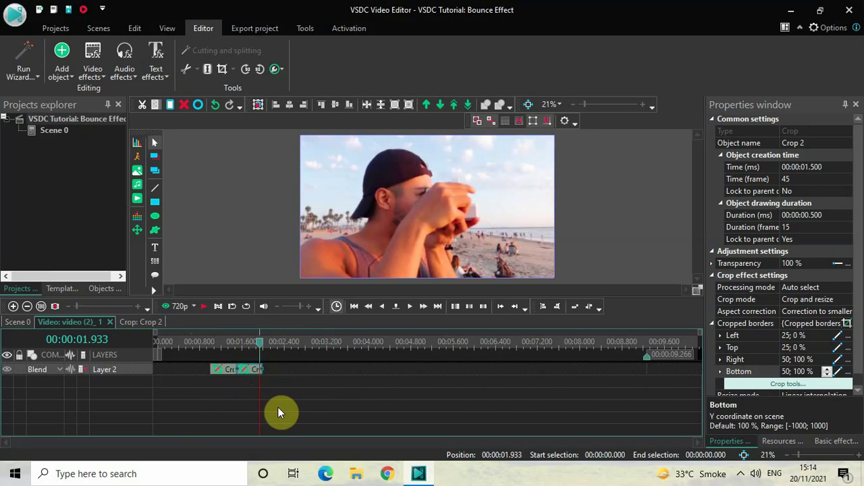
# Step: Duplicate both crops and place the copies later on Layer 2, at 2.666 s and 3.166 s
pyautogui.click(218, 407)
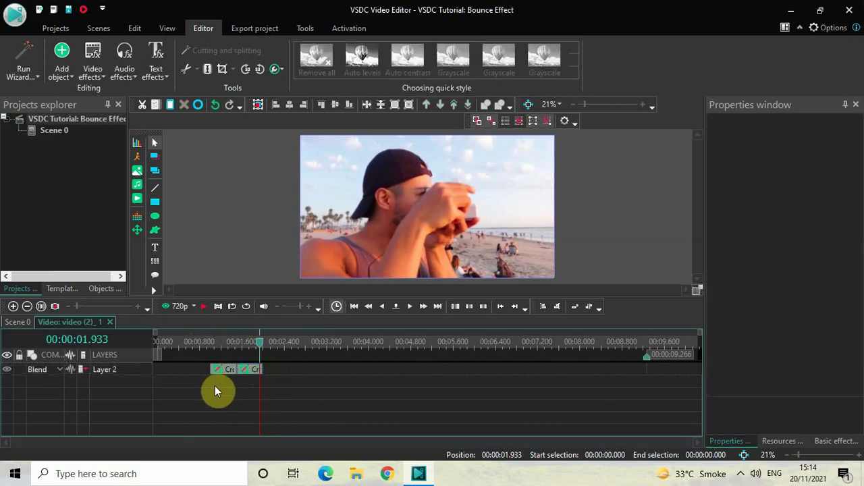
pyautogui.click(225, 368)
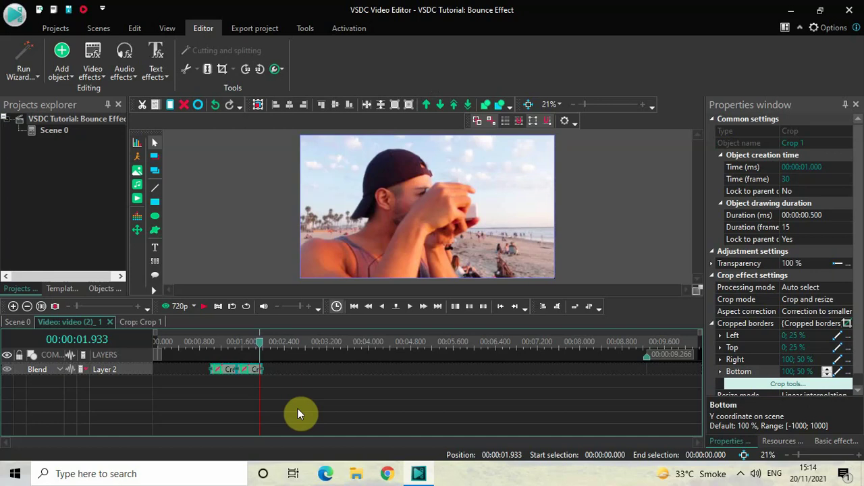
pyautogui.hotkey('ctrl', 'v')
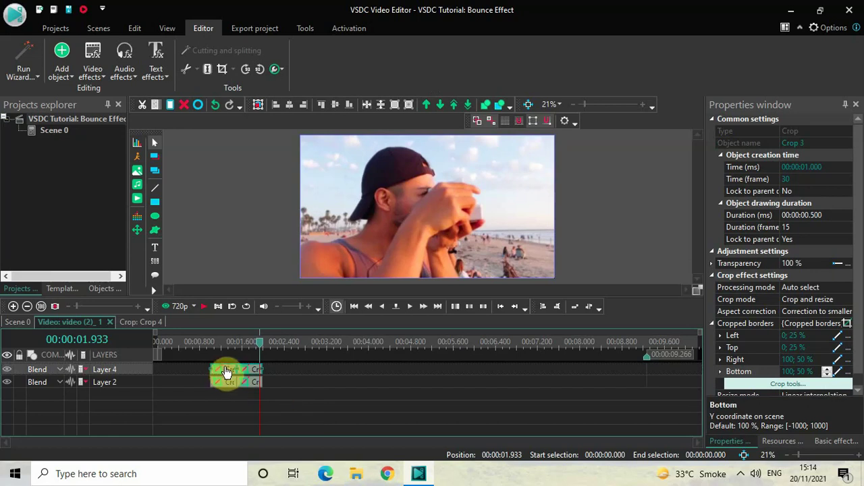
pyautogui.moveTo(227, 372); pyautogui.dragTo(314, 379)
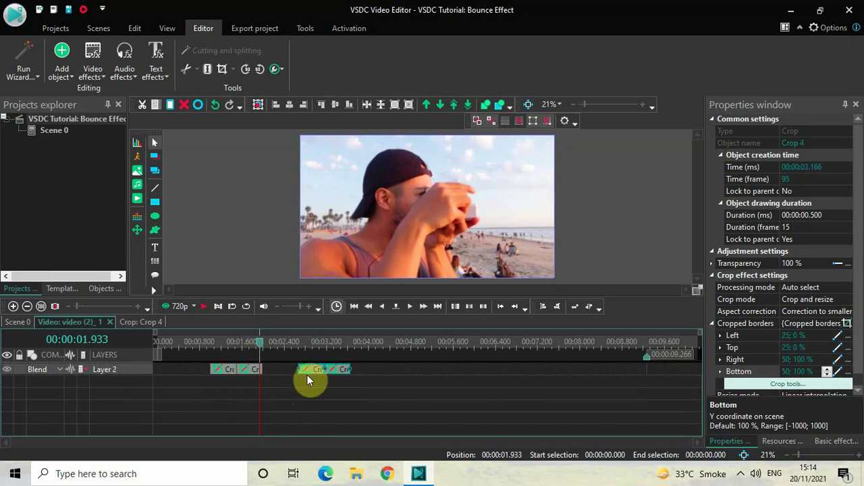
pyautogui.click(260, 349)
pyautogui.moveTo(260, 350); pyautogui.dragTo(119, 359)
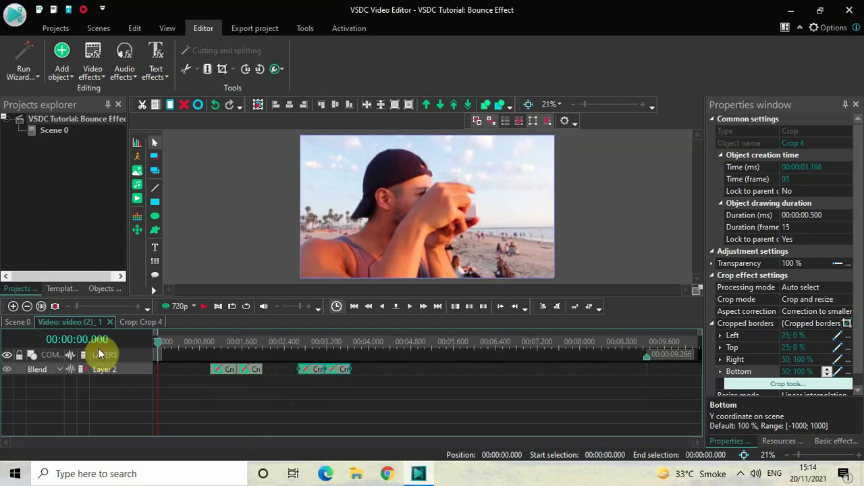
pyautogui.press('space')
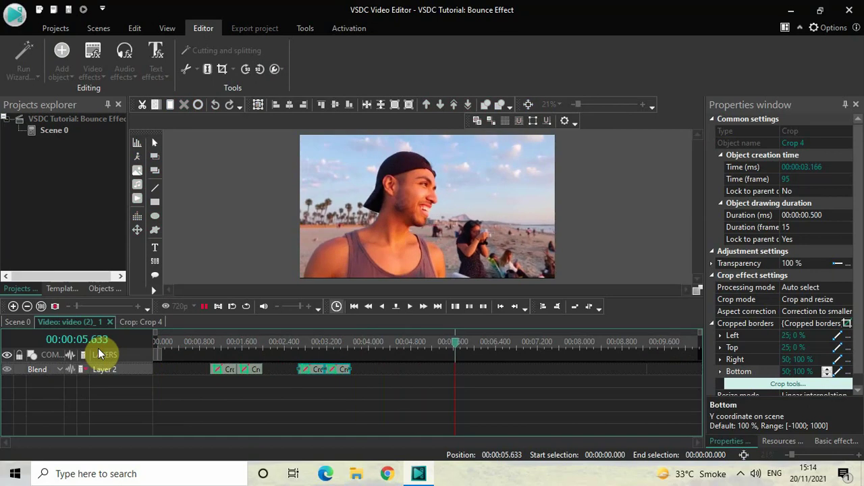
pyautogui.press('space')
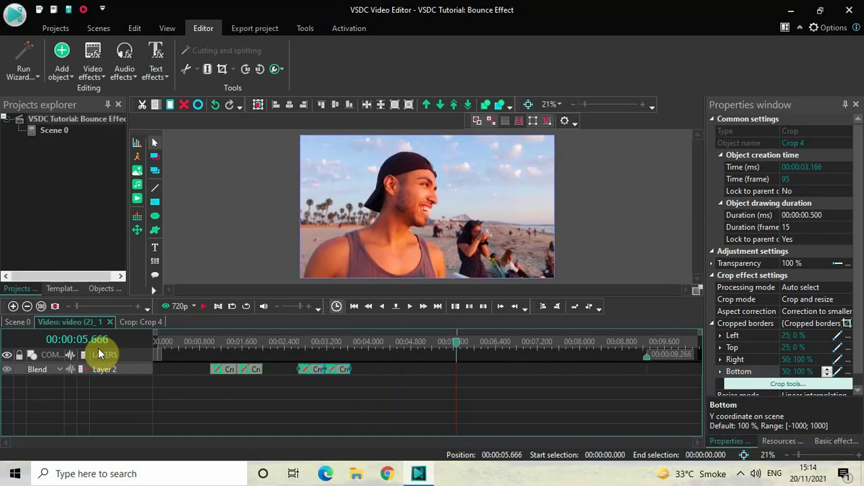